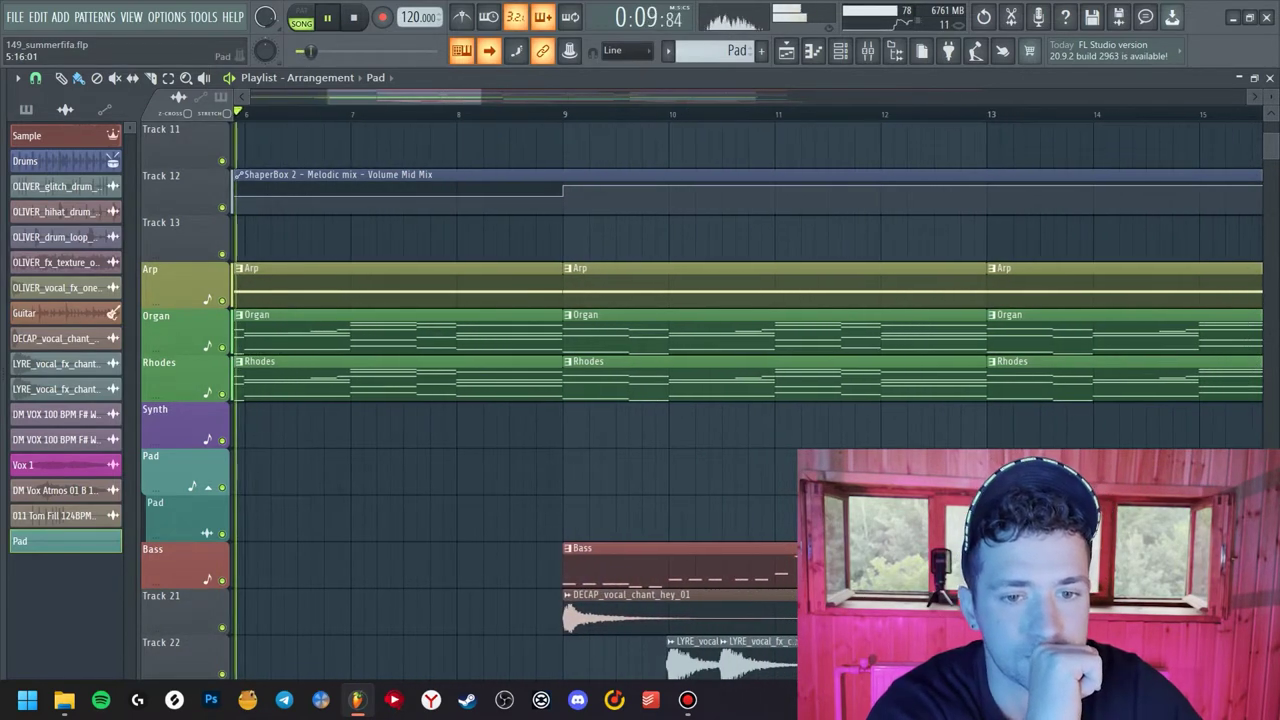
scroll(640, 400, up, 10)
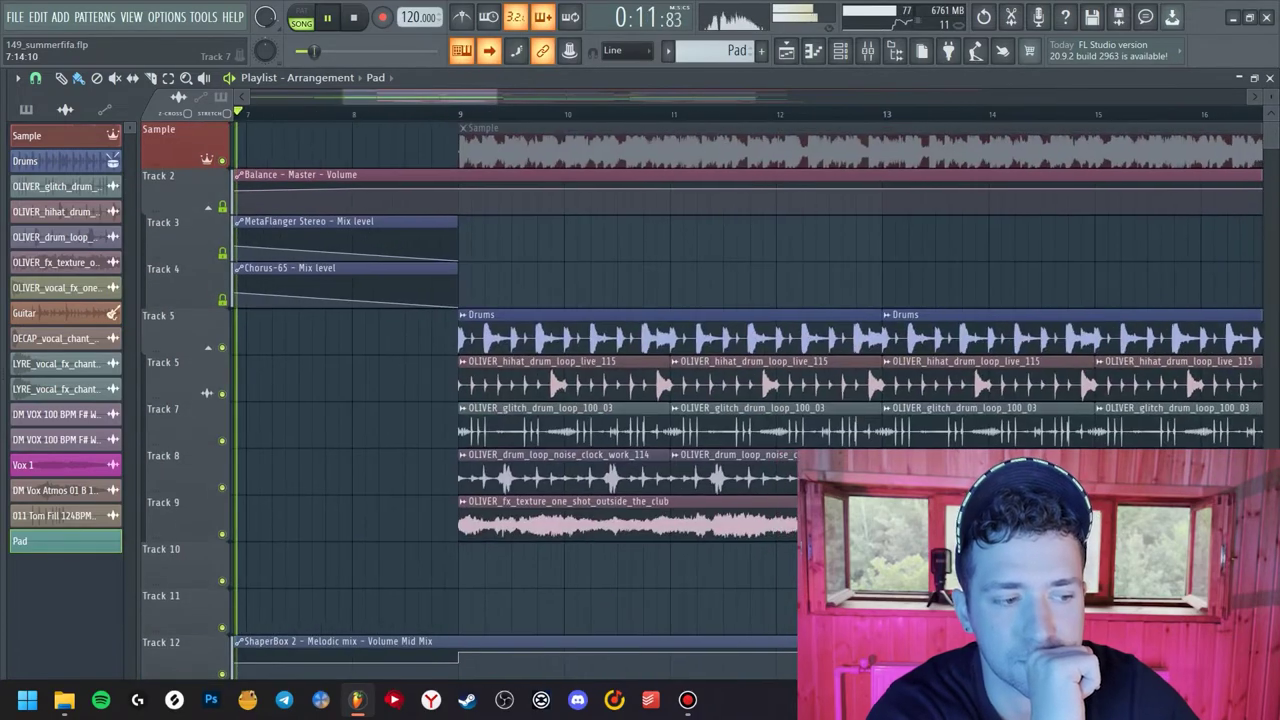
scroll(640, 350, down, 5)
scroll(640, 350, down, 3)
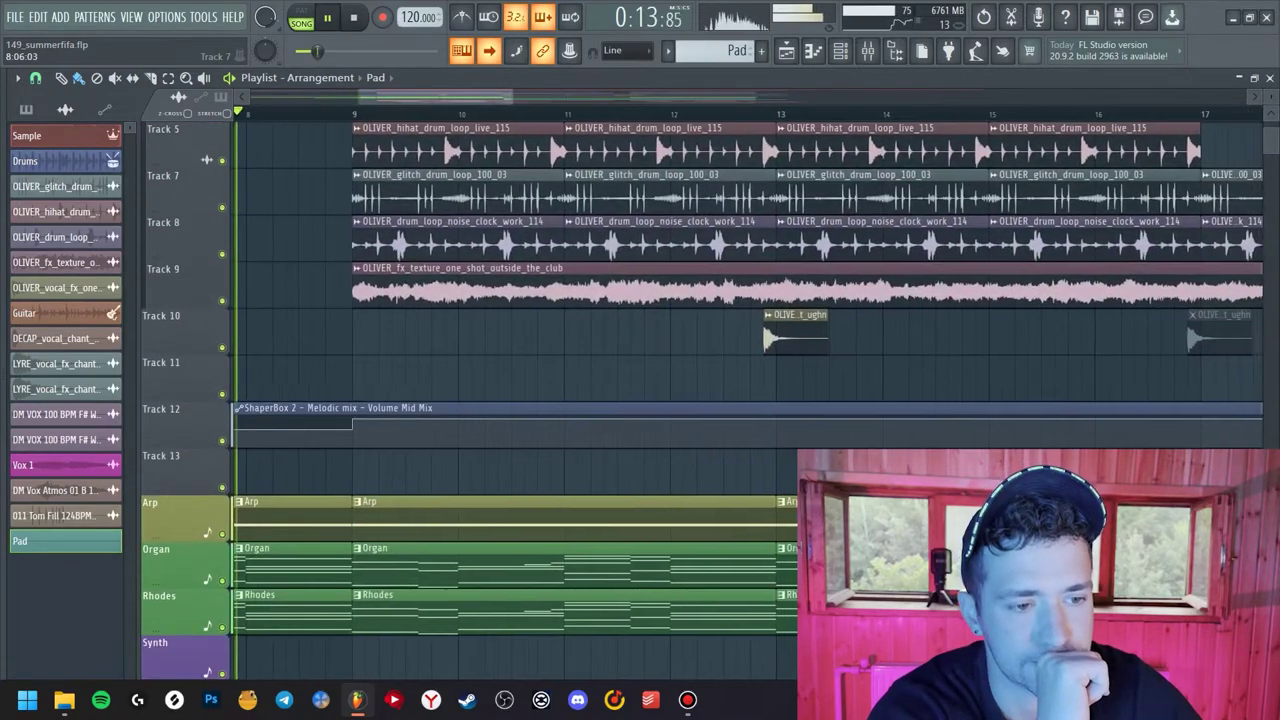
scroll(640, 350, up, 1)
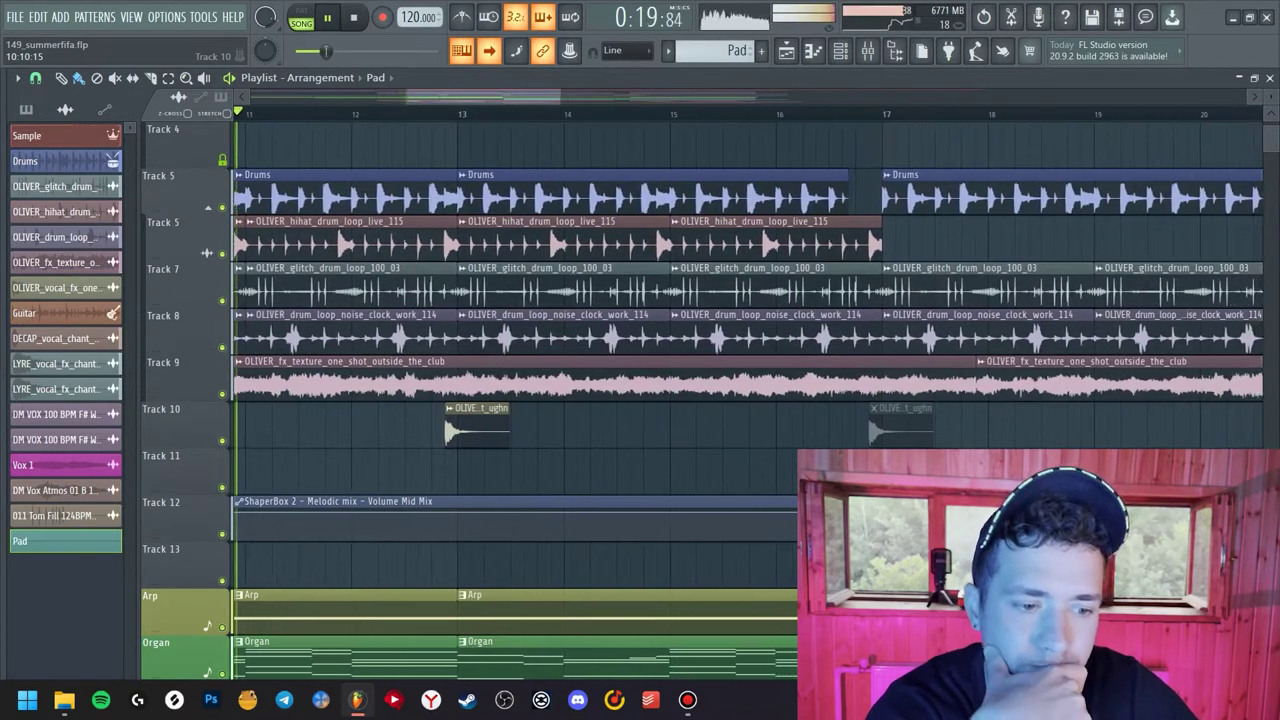
scroll(500, 400, down, 2)
scroll(500, 400, down, 2)
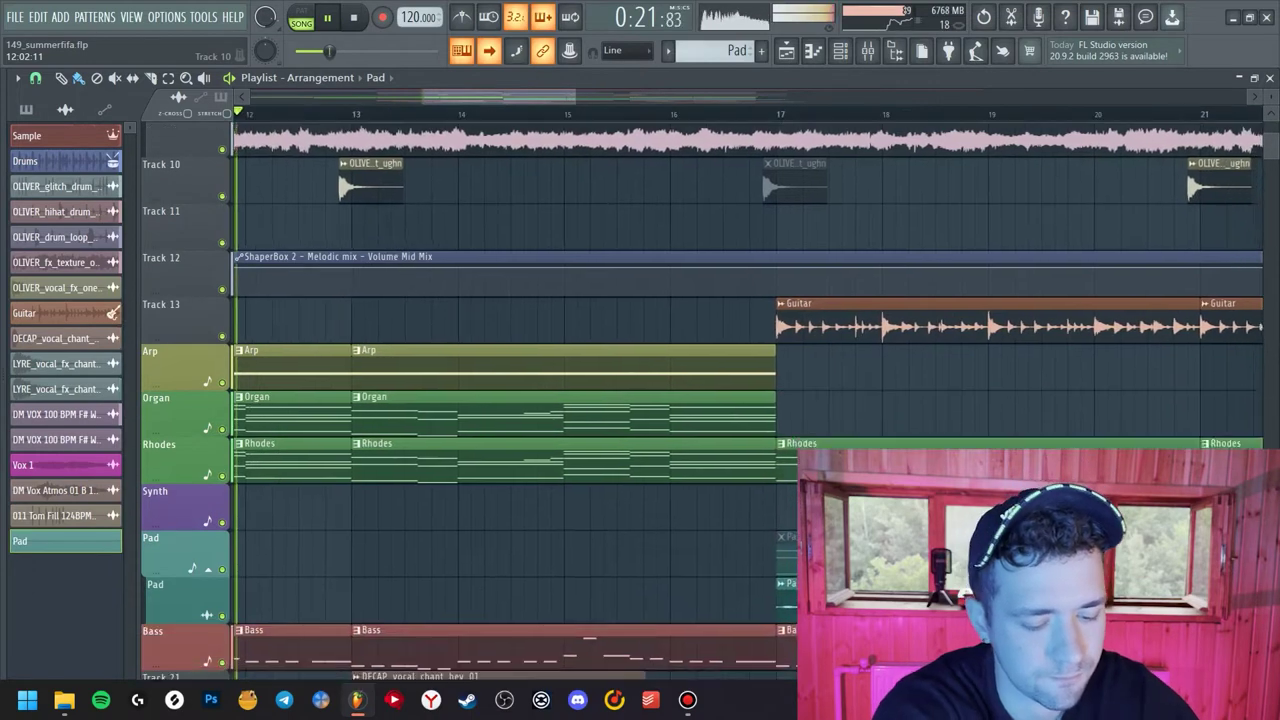
scroll(500, 400, down, 2)
scroll(500, 400, down, 1)
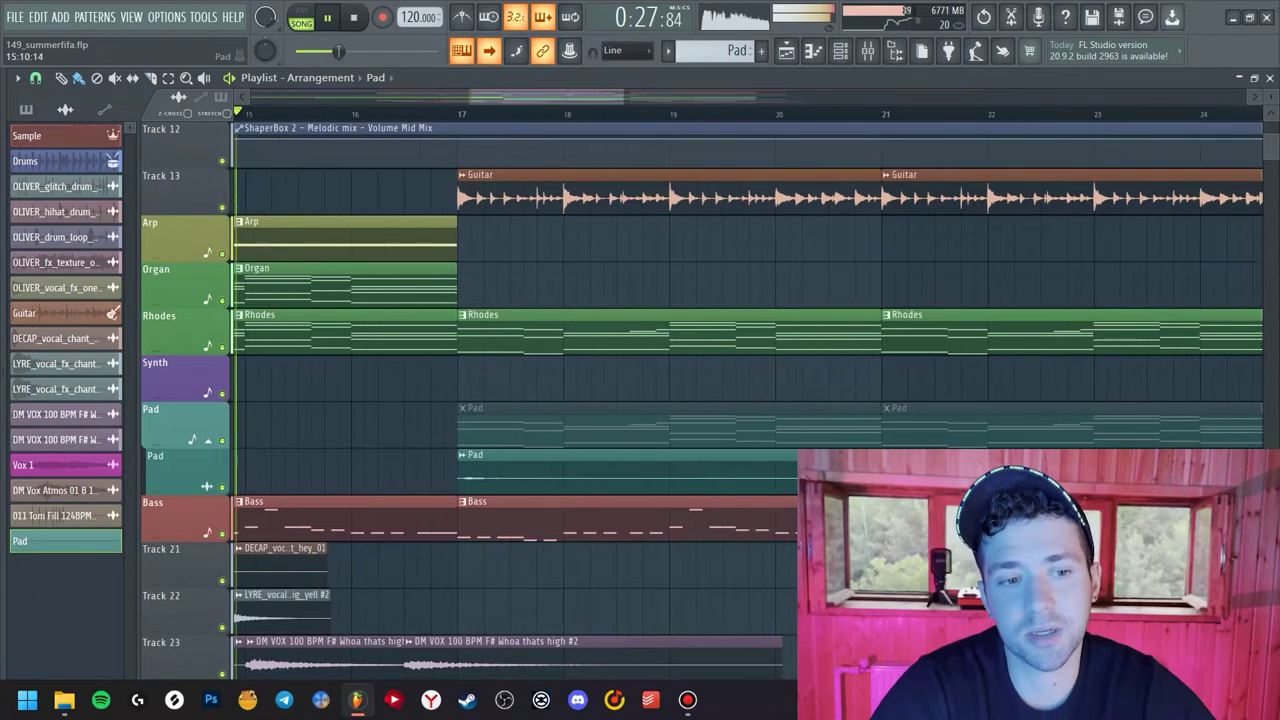
scroll(500, 350, down, 2)
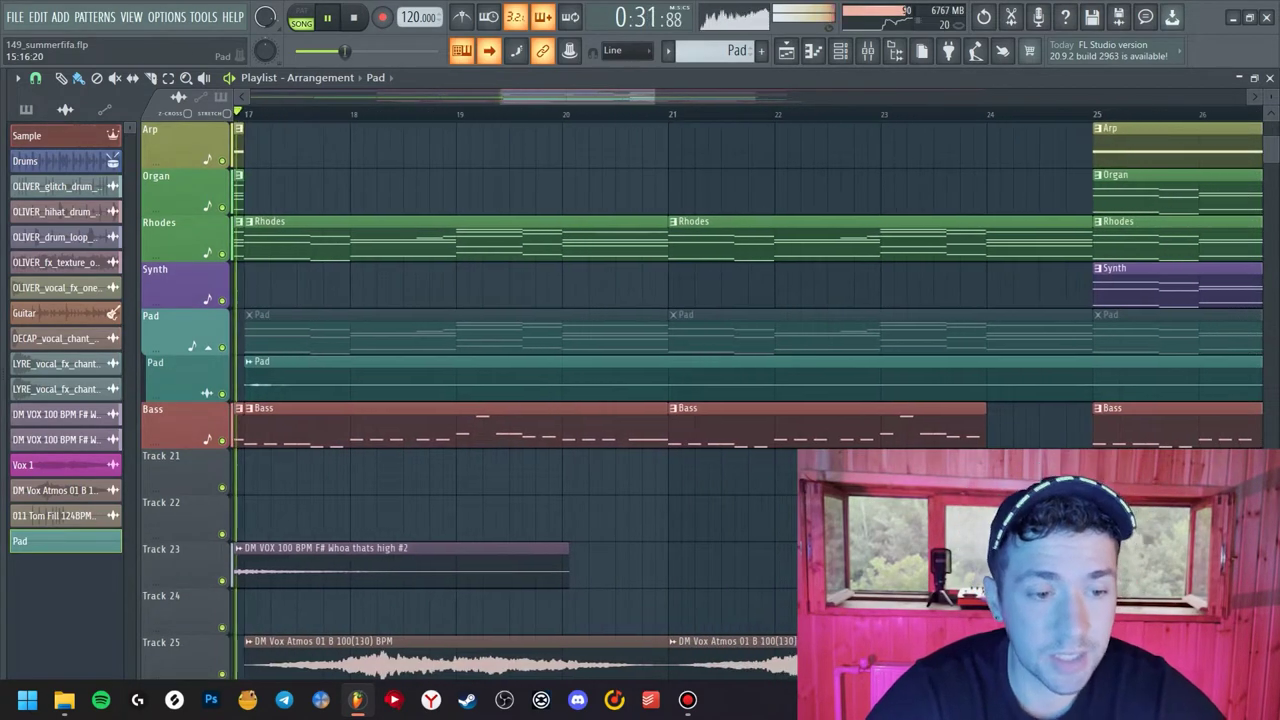
scroll(500, 350, up, 4)
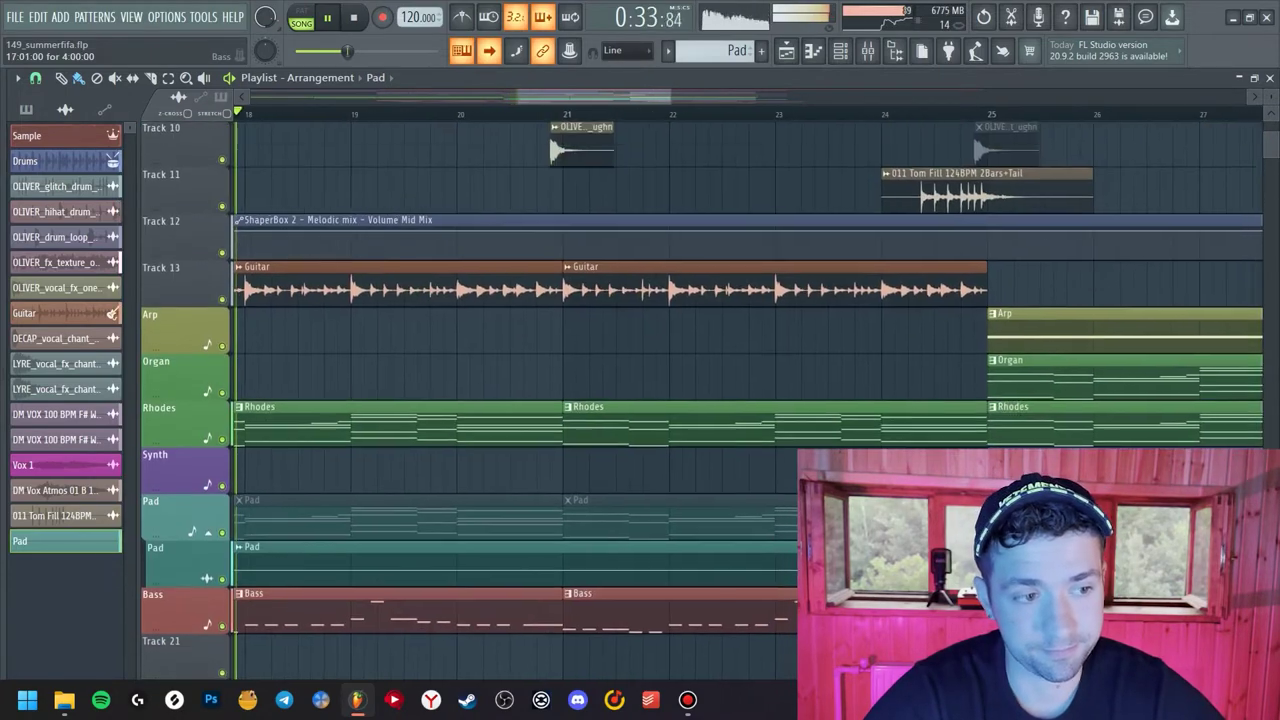
scroll(500, 350, up, 2)
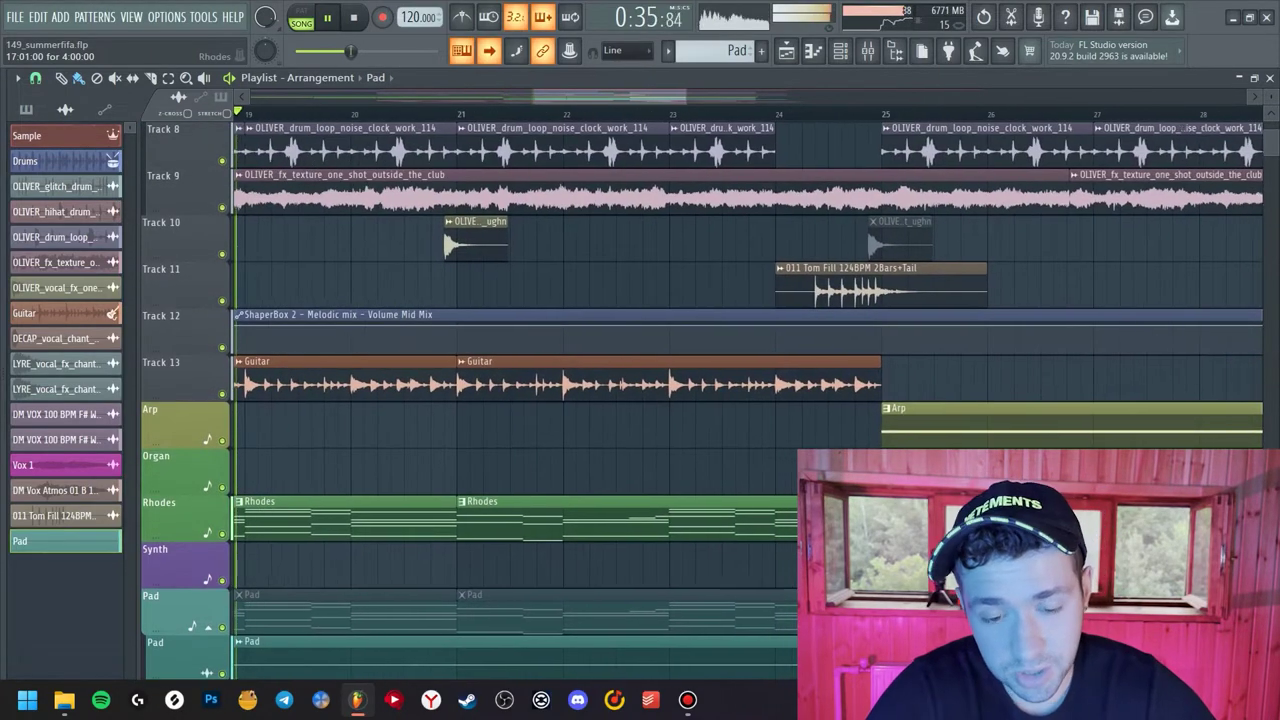
Auto-name Track 13 'Guitar' with its clip colour, then stop playback after the song ends.
right_click(185, 315)
click(222, 373)
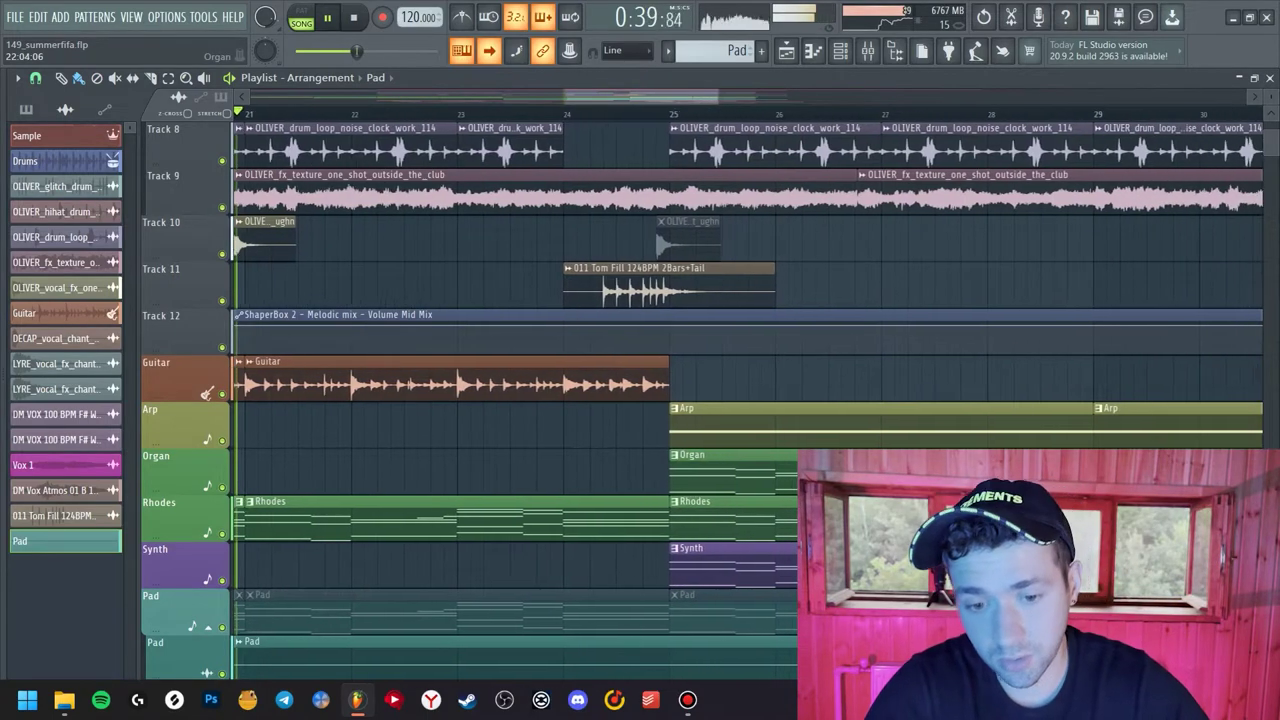
scroll(500, 350, up, 4)
scroll(500, 350, down, 4)
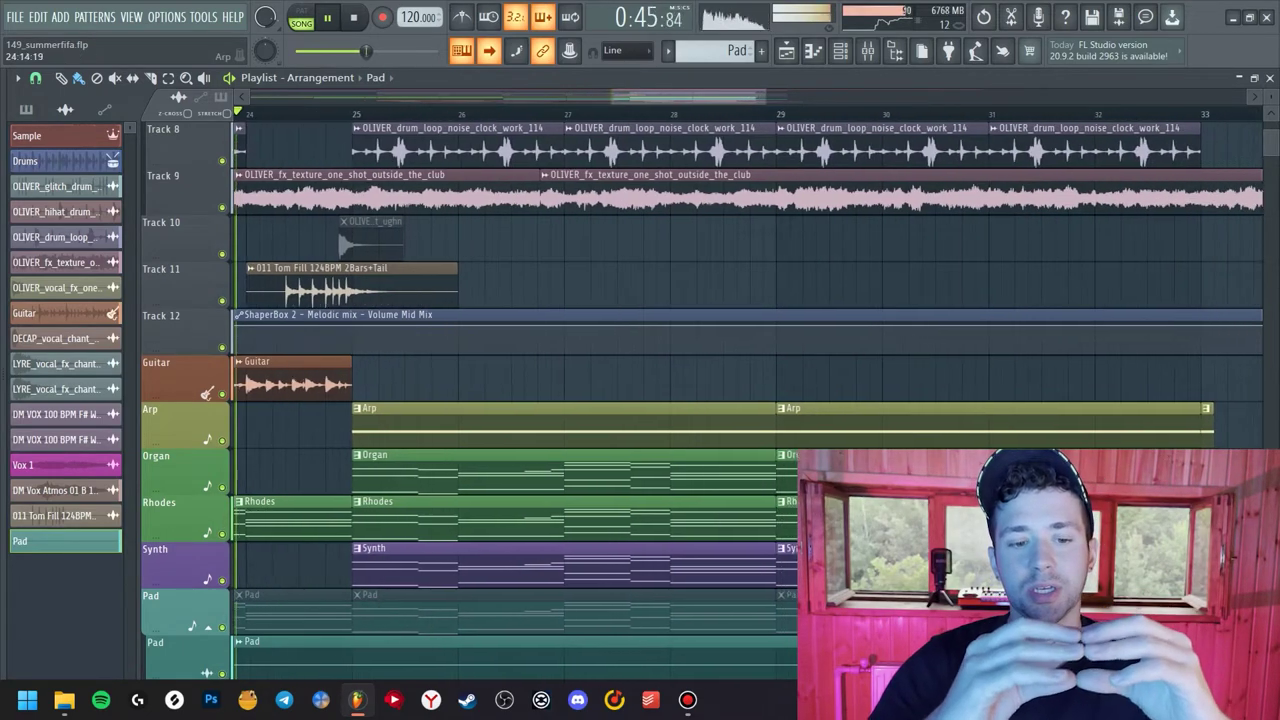
scroll(500, 350, down, 2)
scroll(500, 350, down, 2)
scroll(500, 350, up, 5)
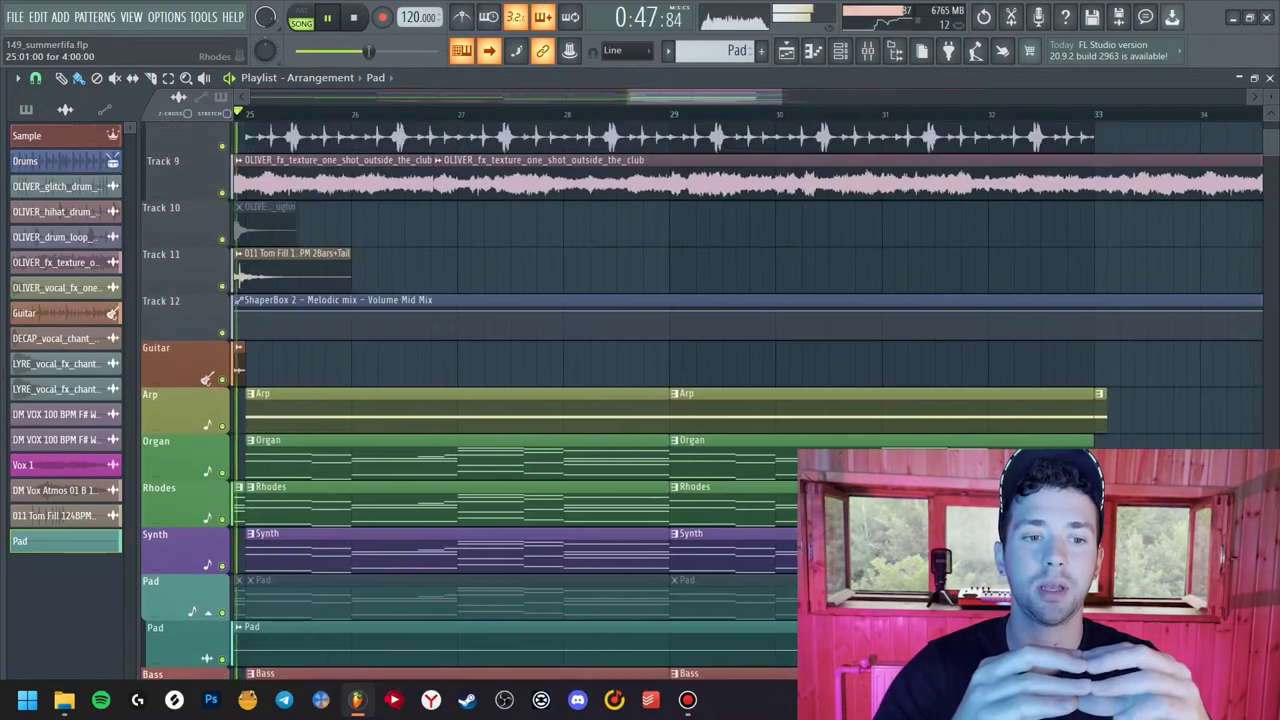
scroll(500, 350, down, 3)
scroll(500, 350, down, 3)
scroll(500, 350, down, 2)
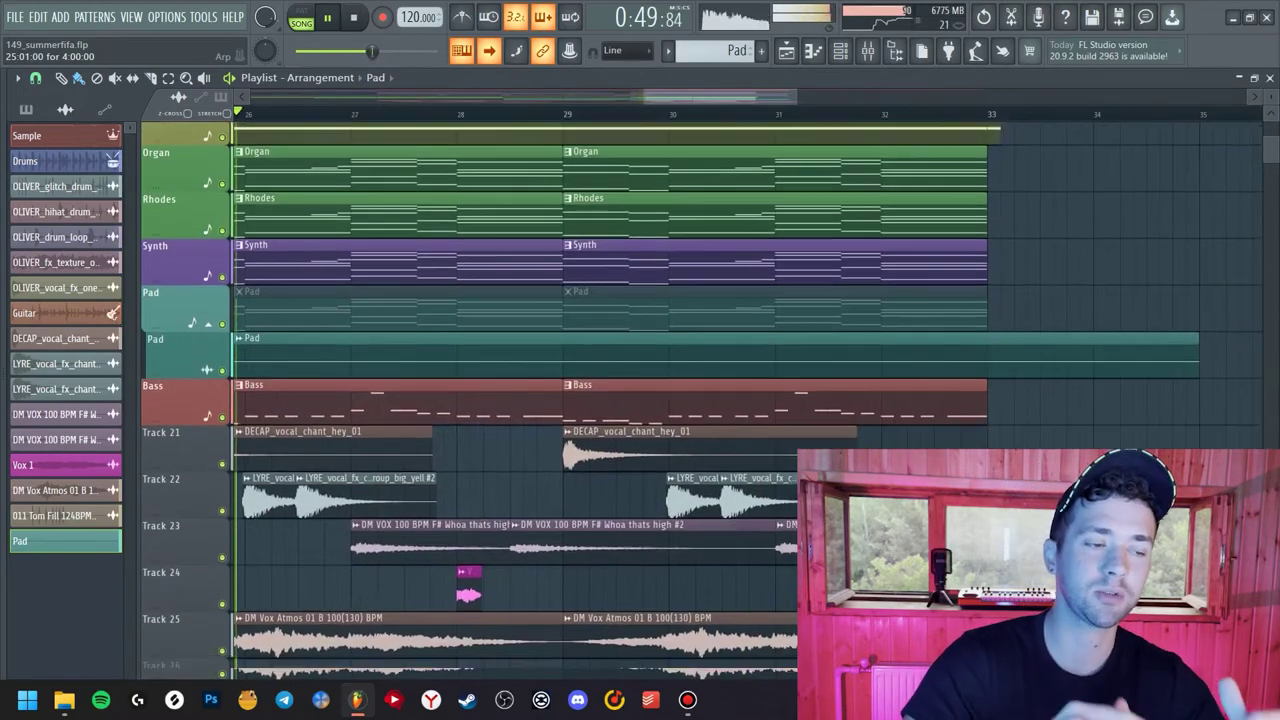
scroll(500, 350, up, 1)
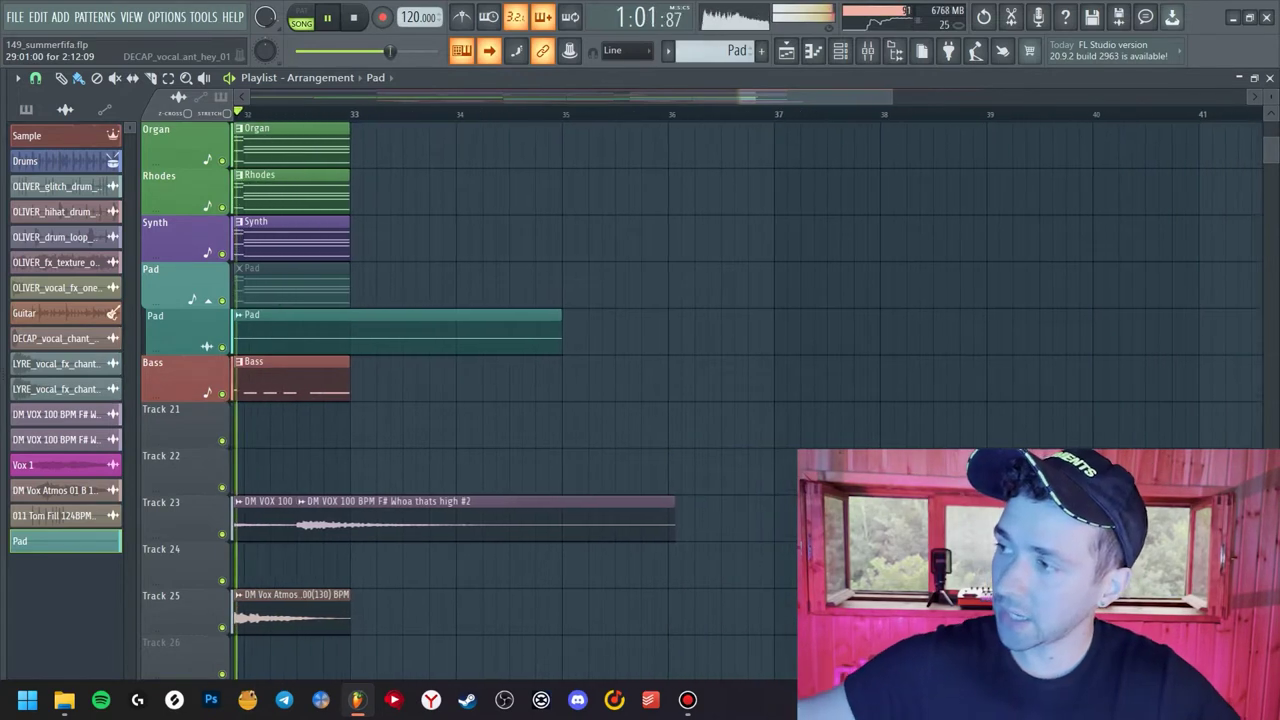
scroll(500, 300, up, 2)
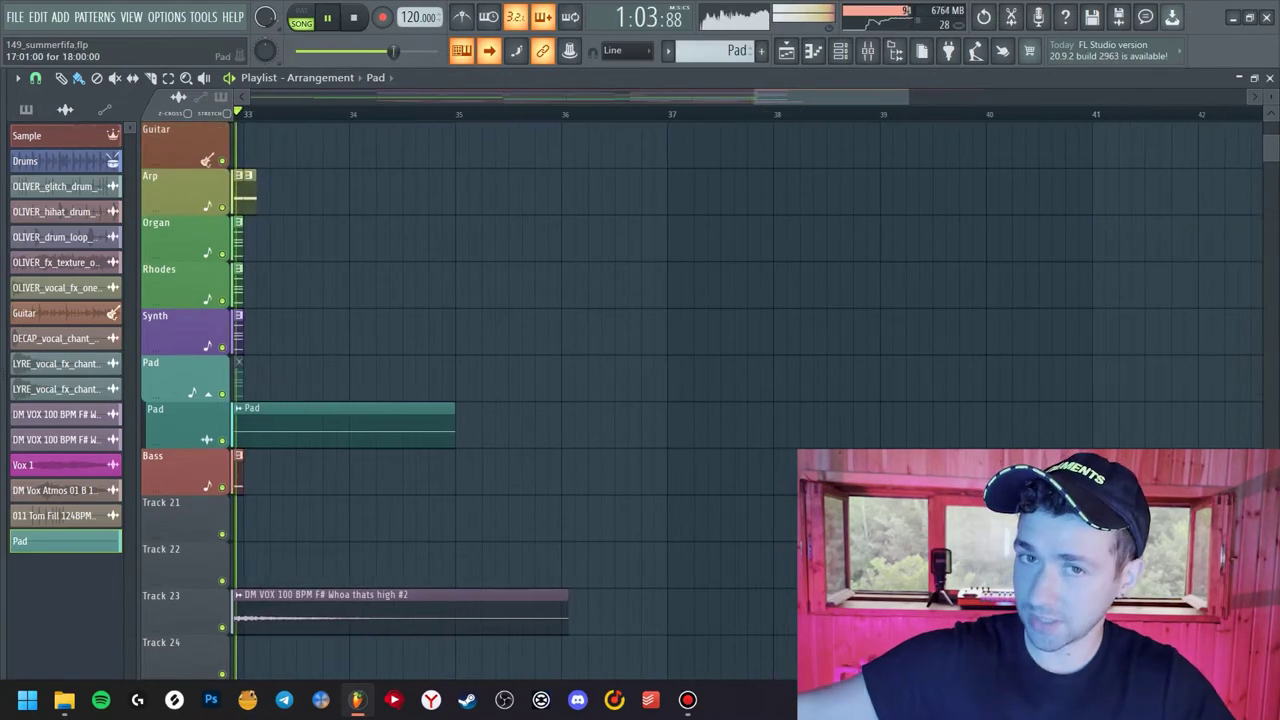
scroll(500, 300, up, 1)
scroll(500, 300, up, 3)
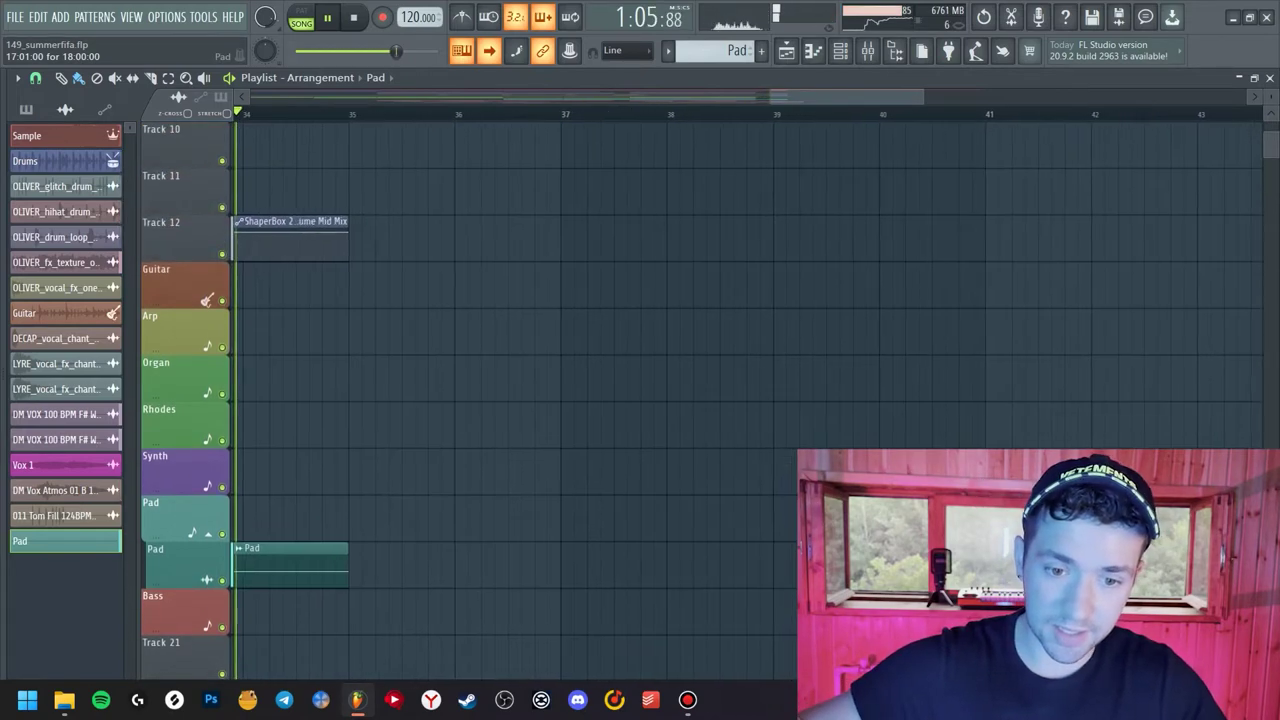
scroll(500, 300, down, 3)
scroll(500, 300, up, 5)
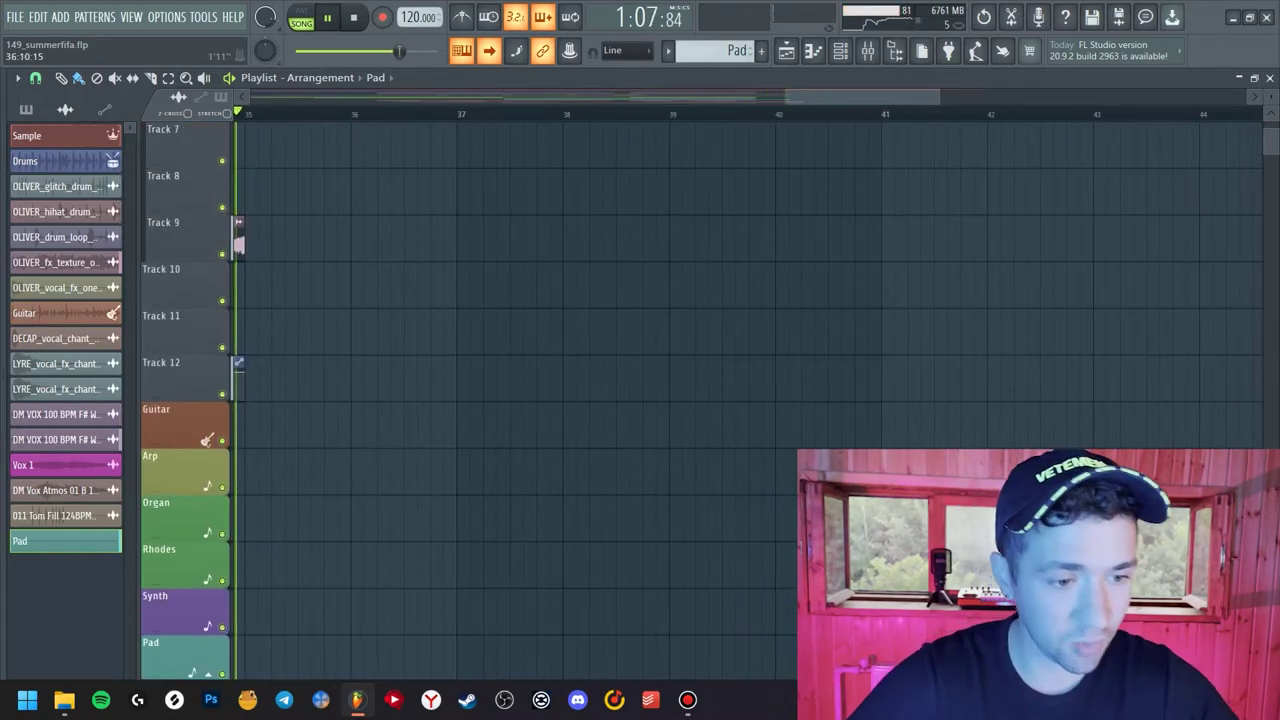
key(space)
ctrl+scroll(500, 300, down, 5)
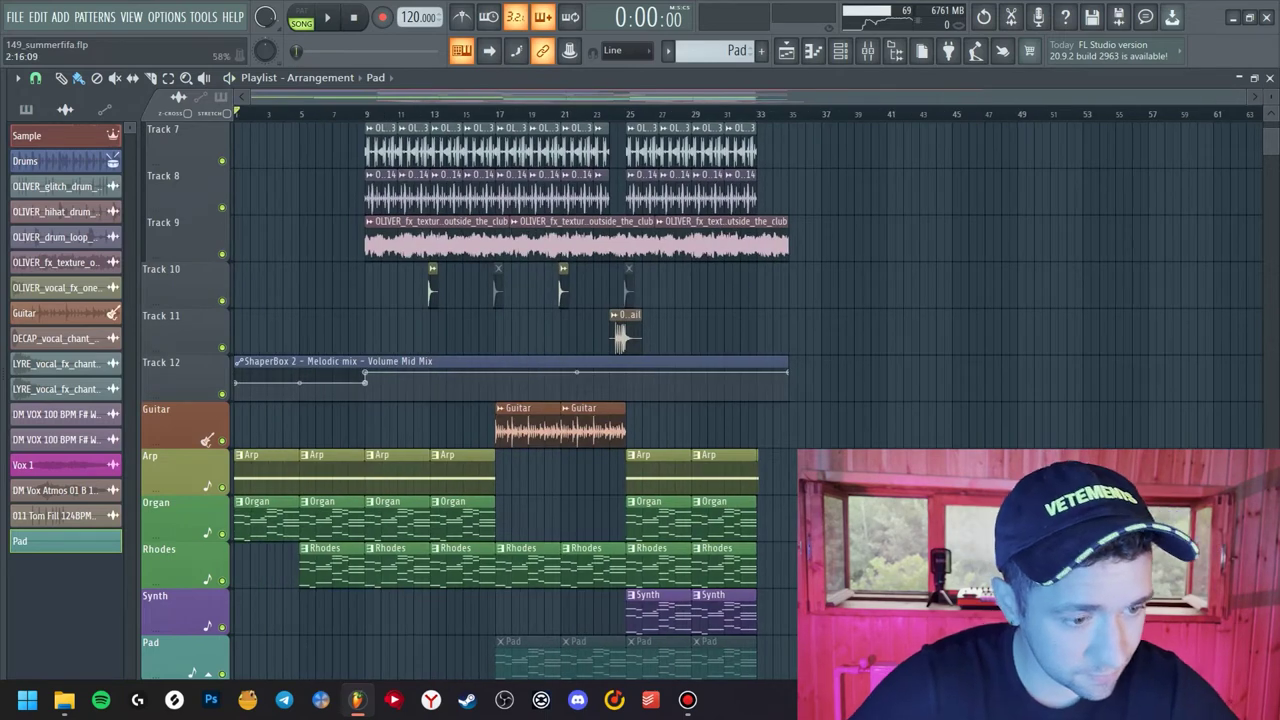
scroll(500, 300, up, 5)
Restart song playback and close the Trilian bass plugin window.
key(space)
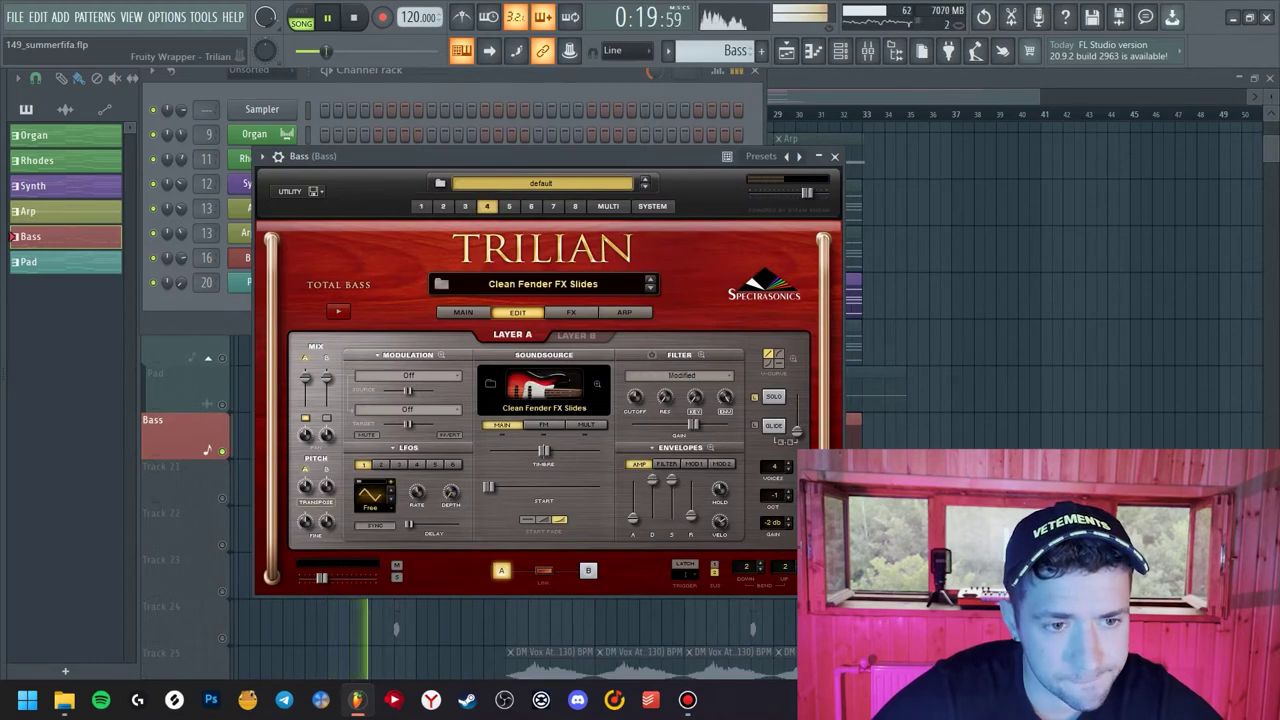
key(Escape)
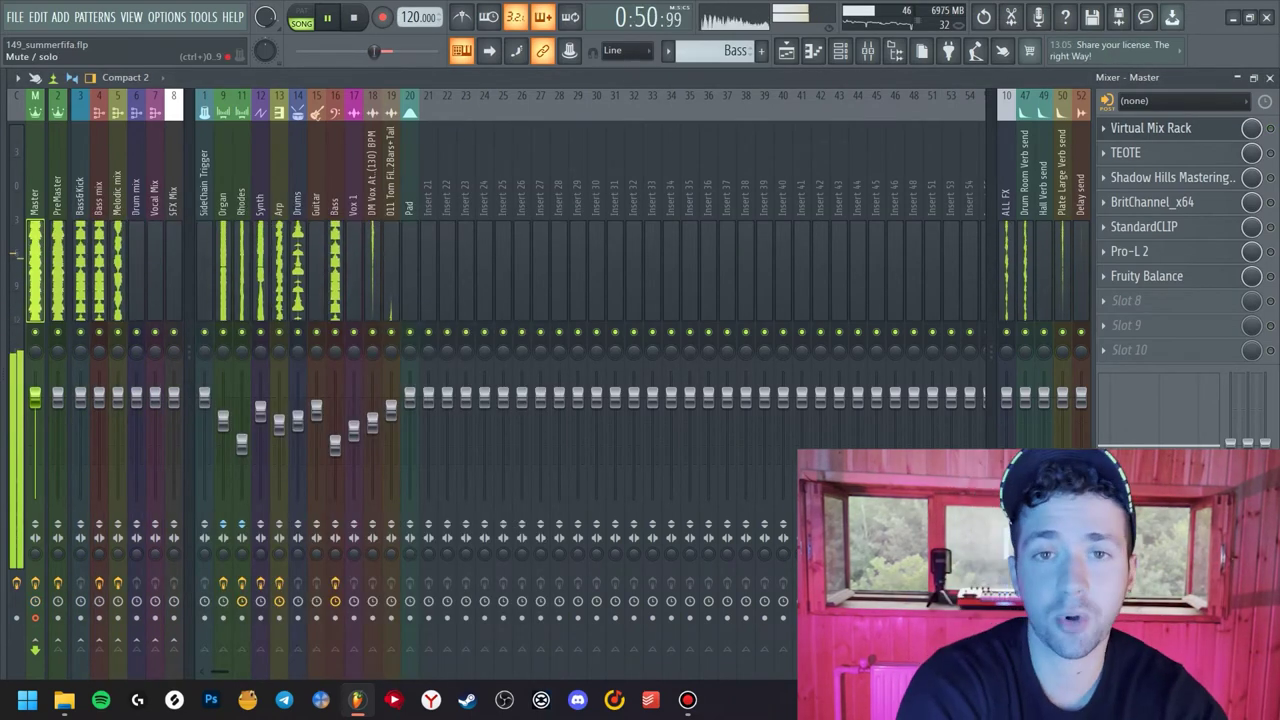
Inspect the master bus's TEOTE and BritChannel effects one after the other.
click(1150, 152)
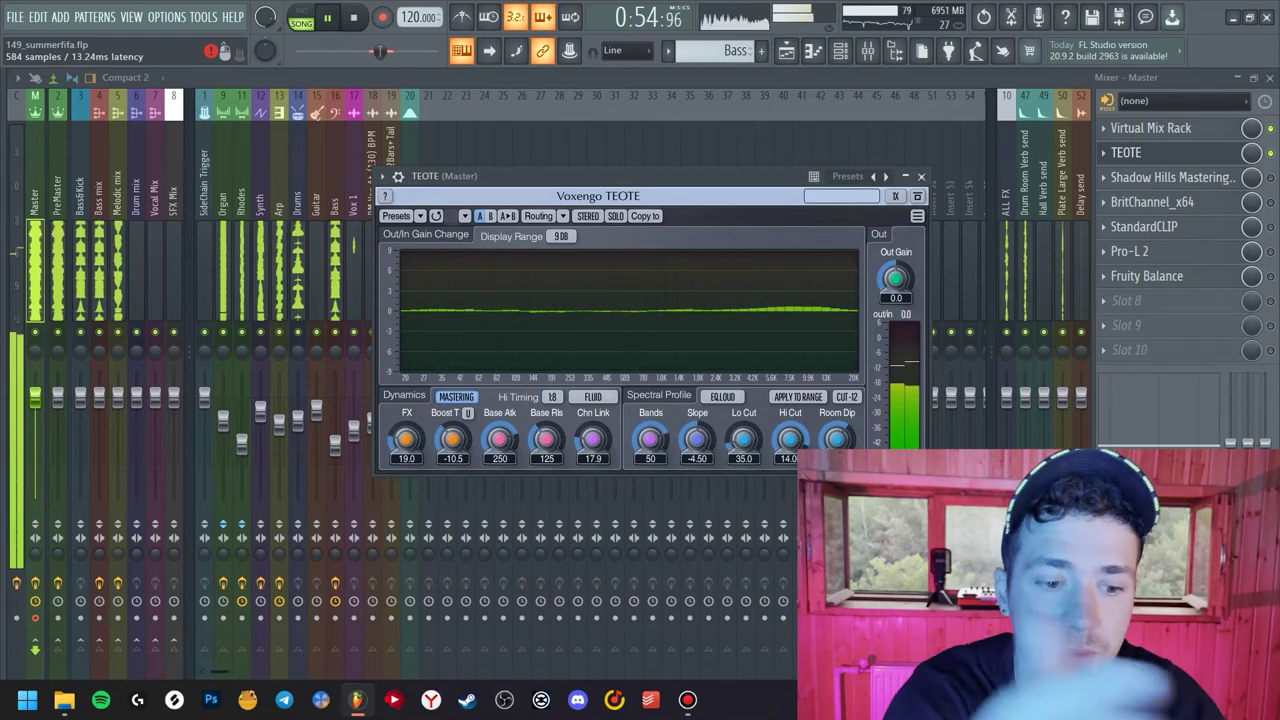
key(Escape)
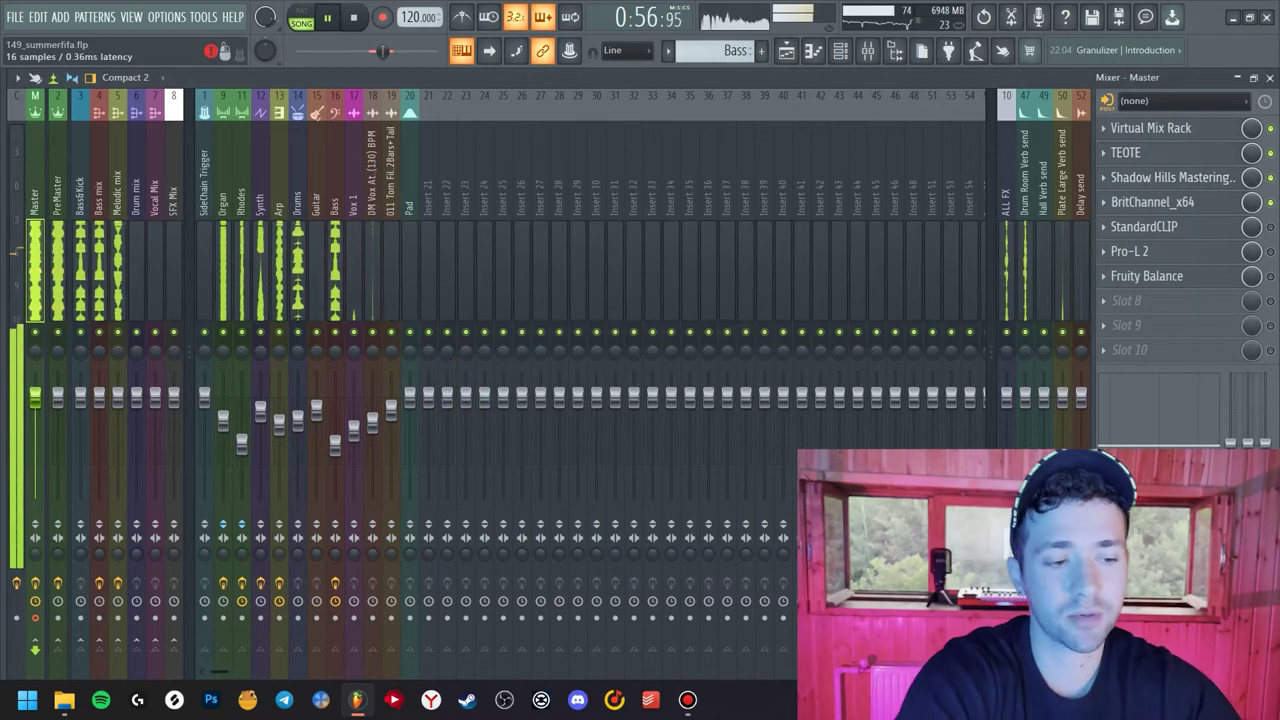
click(1152, 201)
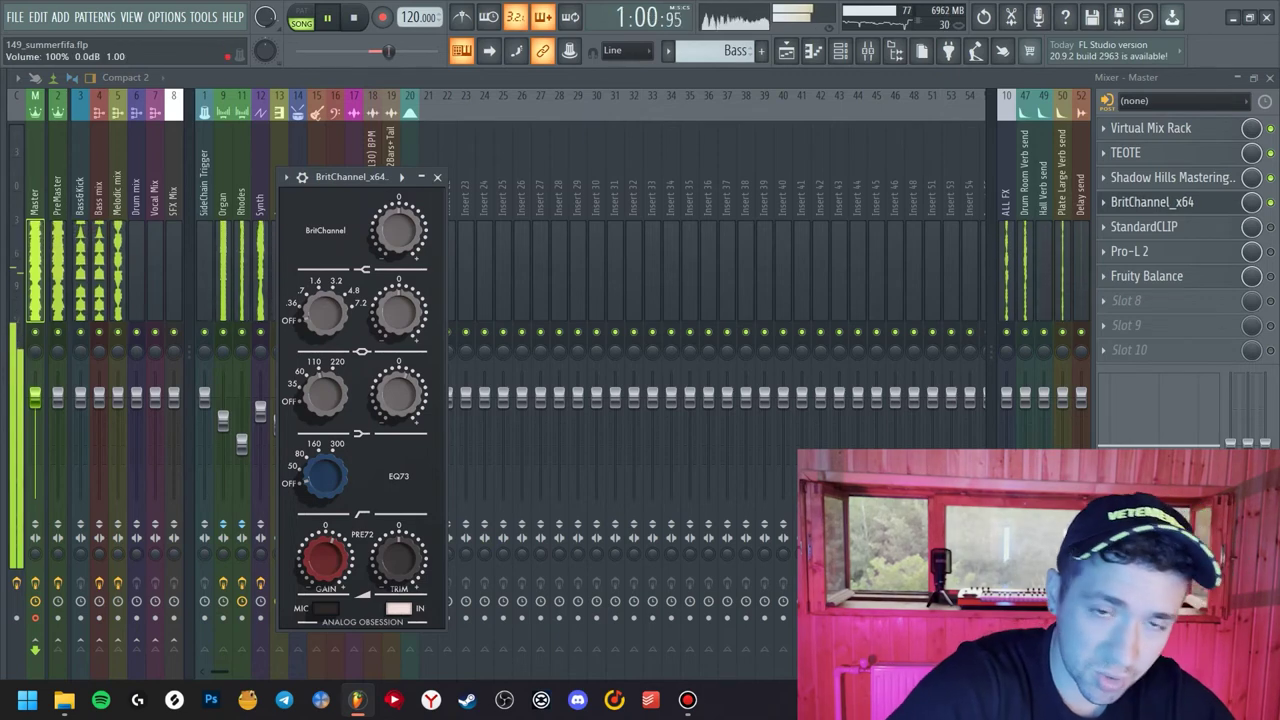
key(Escape)
Check the Shadow Hills Mastering Compressor twice, then bring up the StandardCLIP clipper.
click(1152, 177)
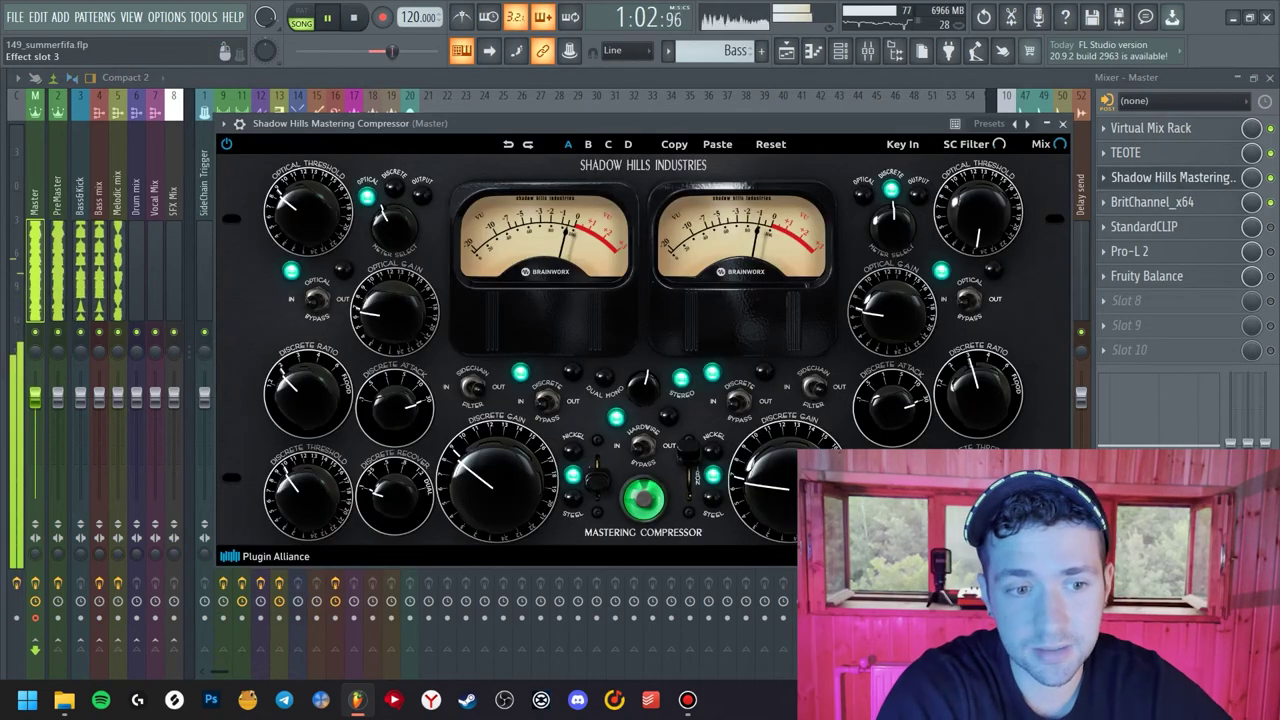
key(Escape)
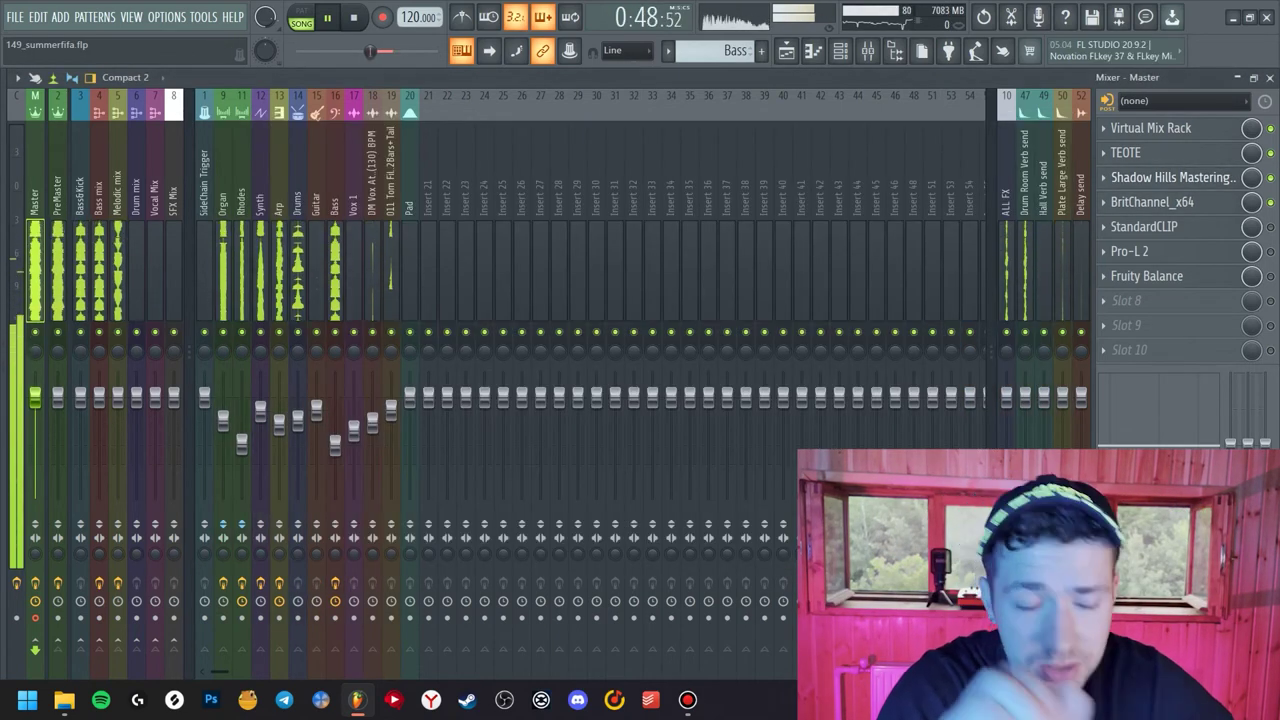
click(1152, 177)
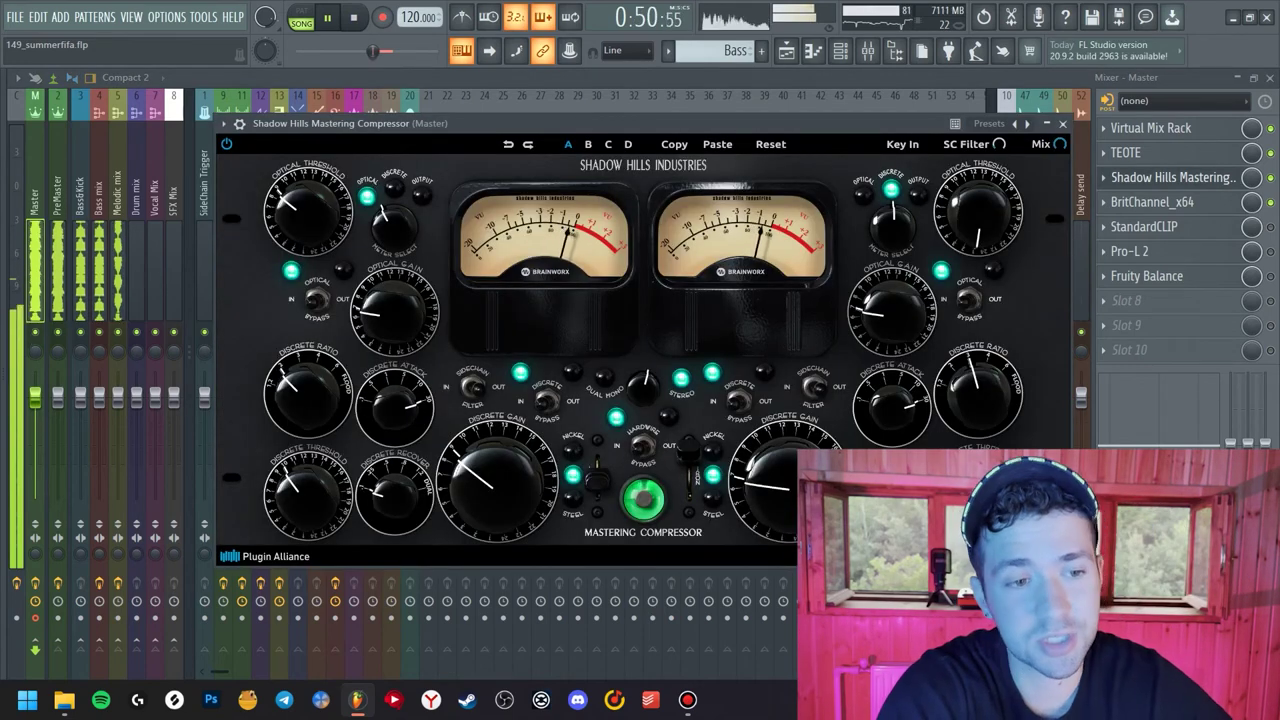
key(Escape)
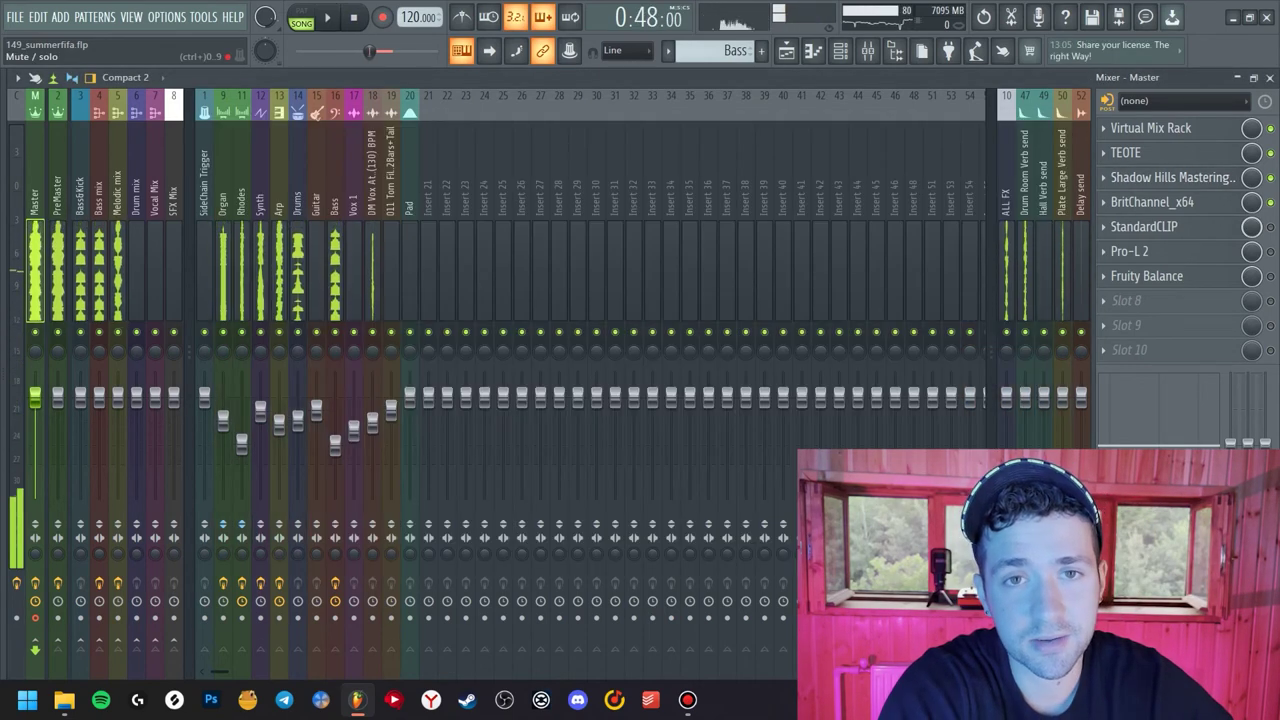
click(1150, 226)
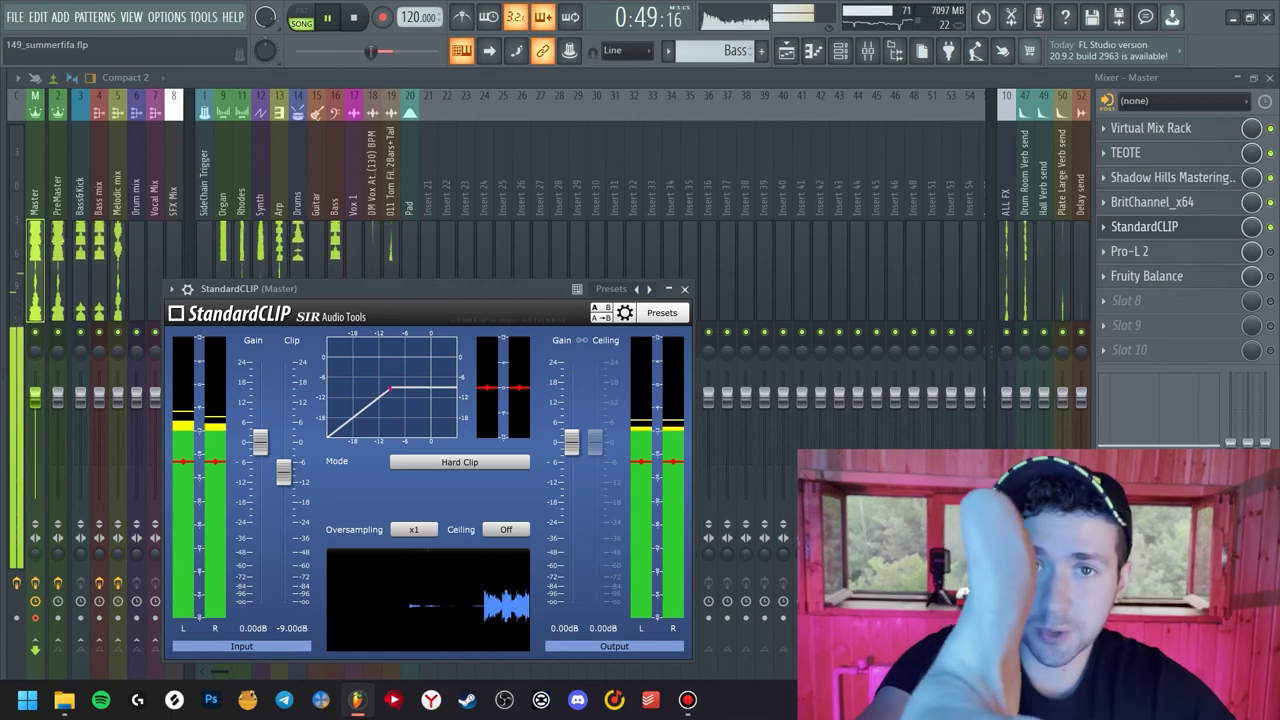